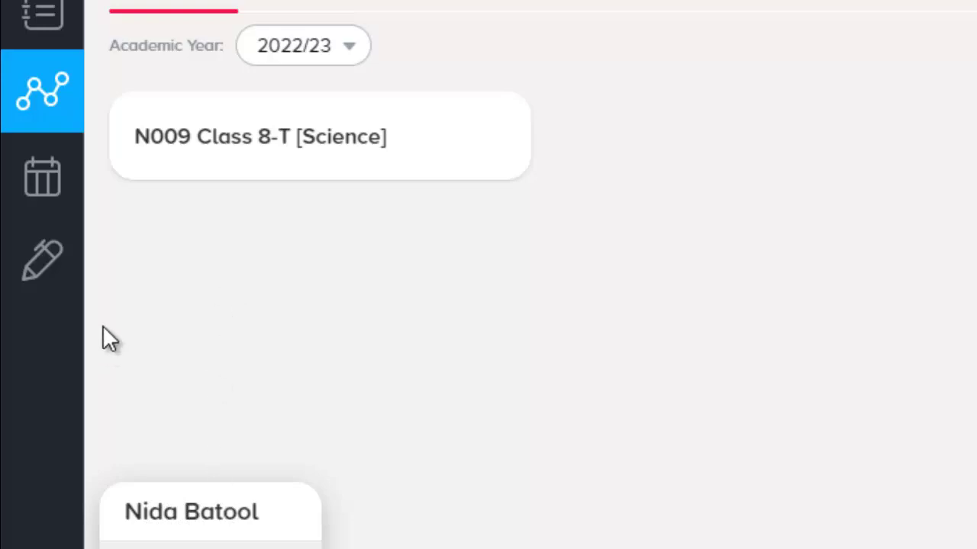
Open the N009 Class 8-T overview and scroll through its Class Activity student table
left_click(237, 158)
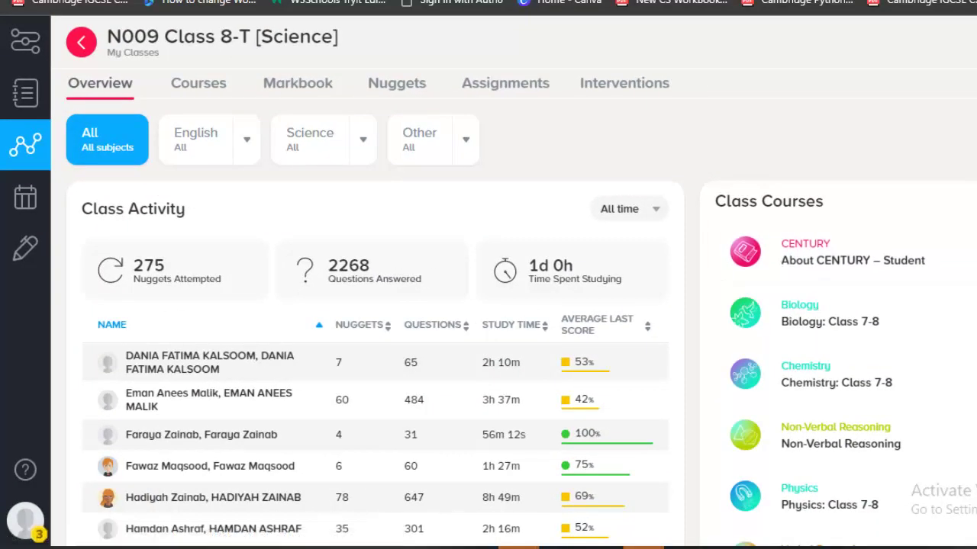
scroll(366, 344, "down", 3)
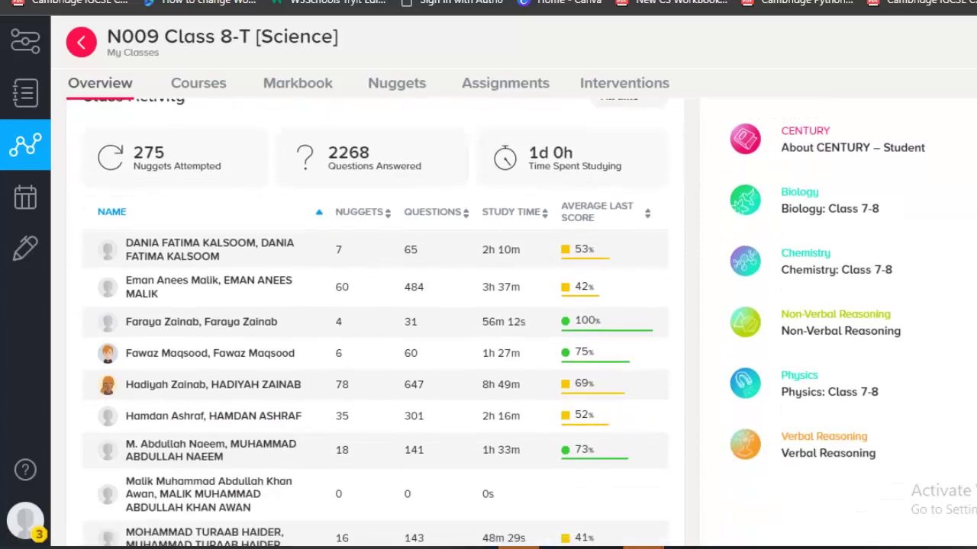
scroll(366, 344, "up", 3)
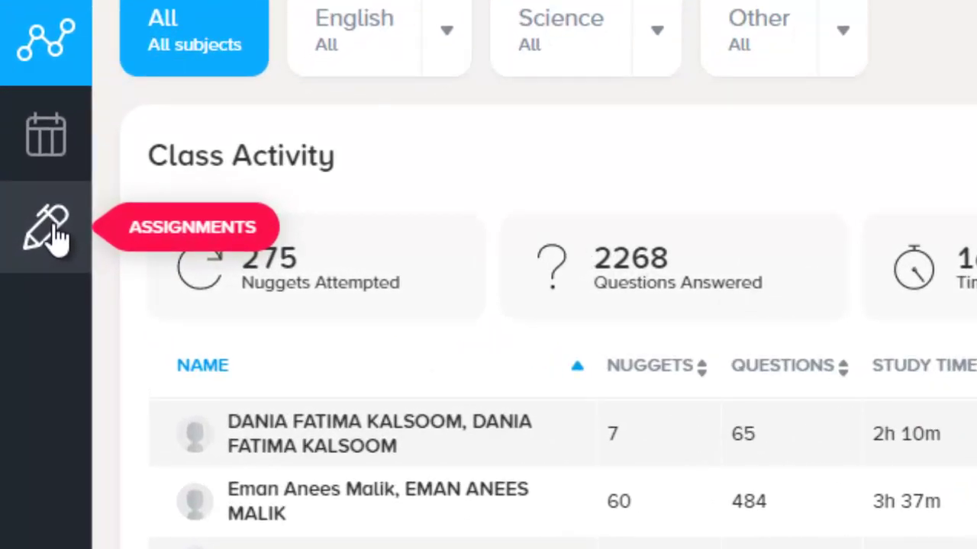
Go to the Assignments area from the left sidebar
left_click(57, 238)
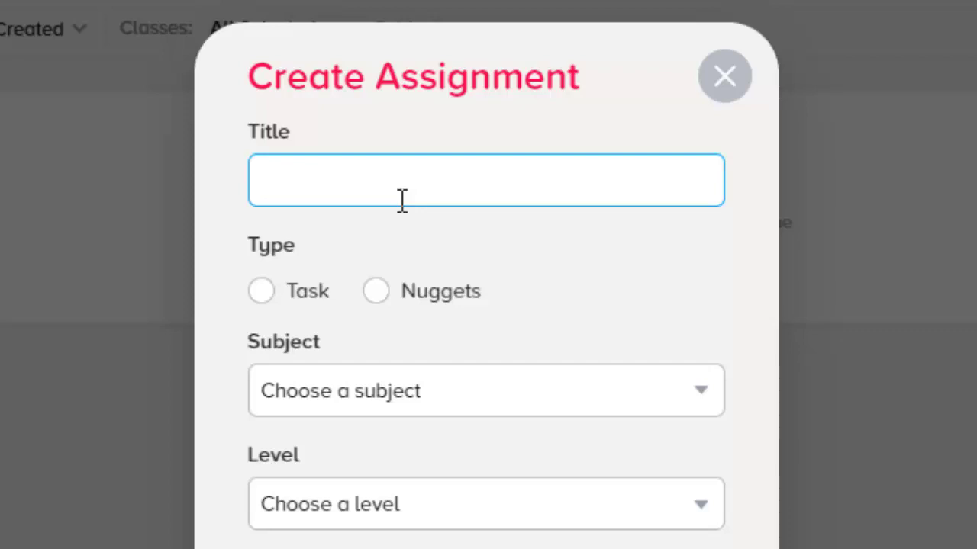
Fill the form: title Algebra, type Nuggets, subject Mathematics, level Grade 08
type("Algebra")
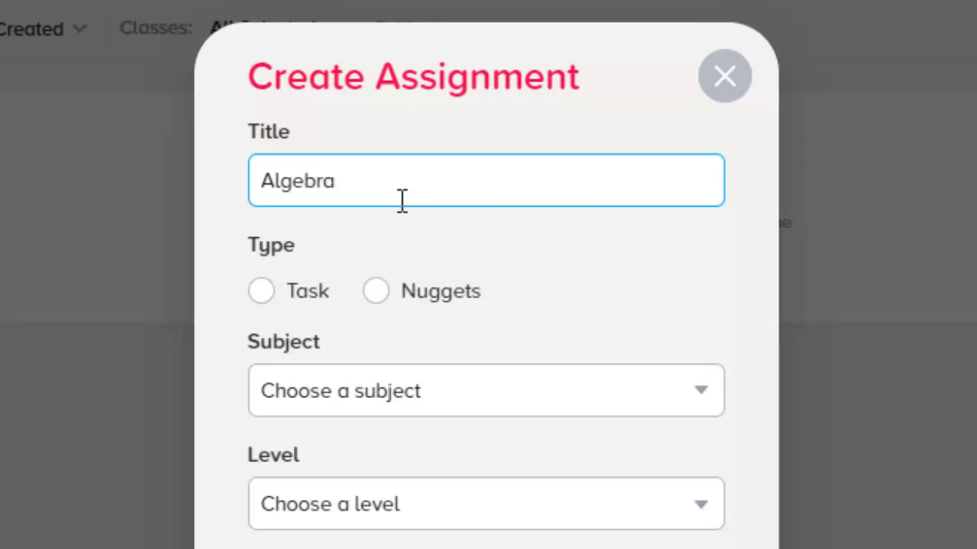
left_click(385, 290)
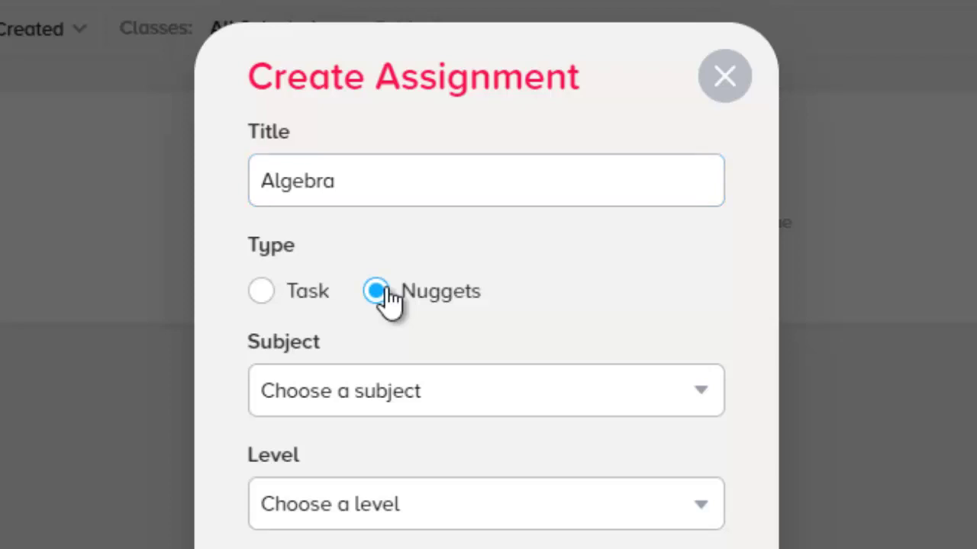
left_click(358, 396)
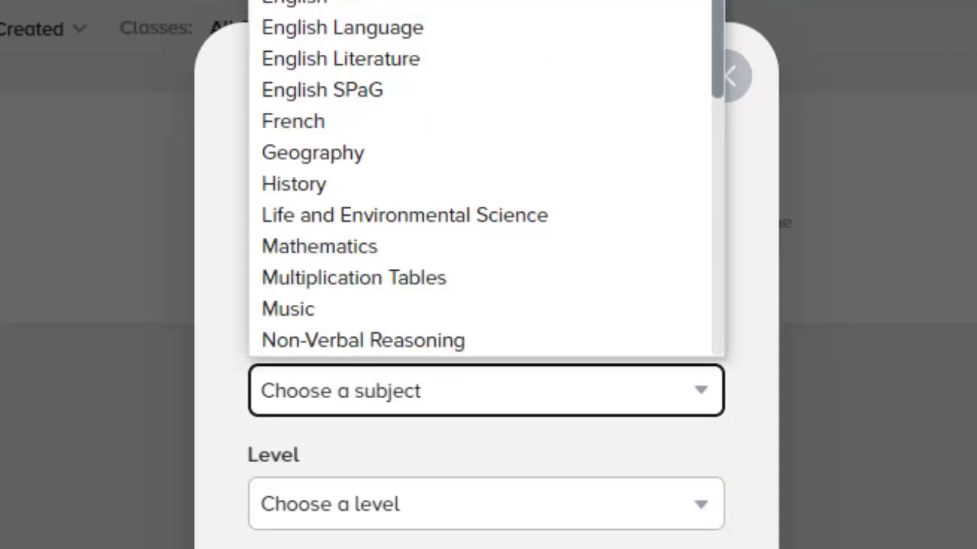
mouse_move(718, 48)
left_mouse_down()
mouse_move(707, 310)
mouse_move(693, 182)
left_mouse_up()
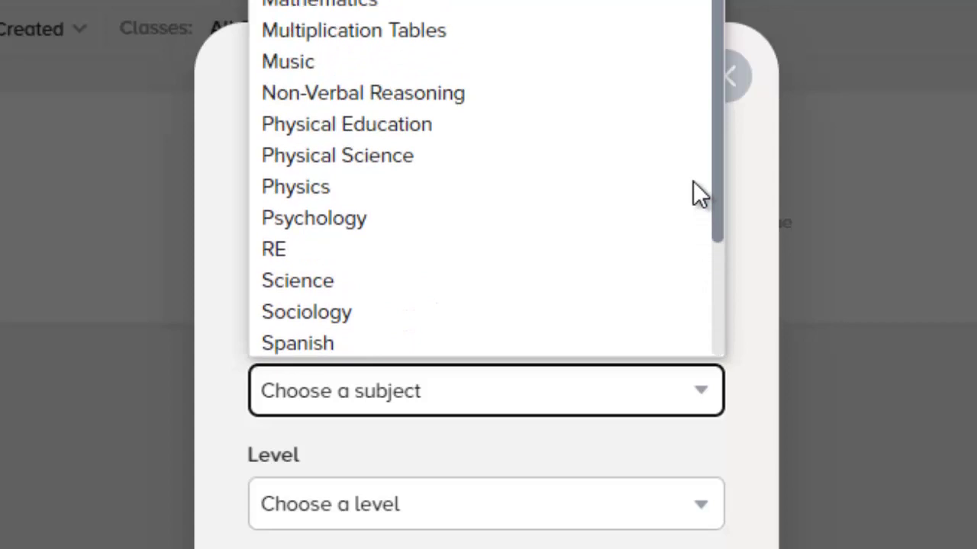
left_click(433, 6)
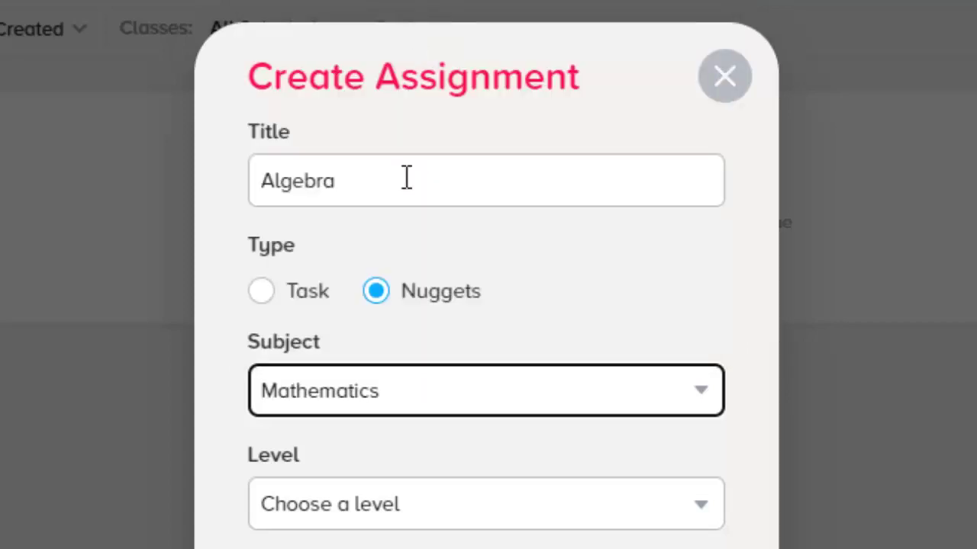
left_click(345, 521)
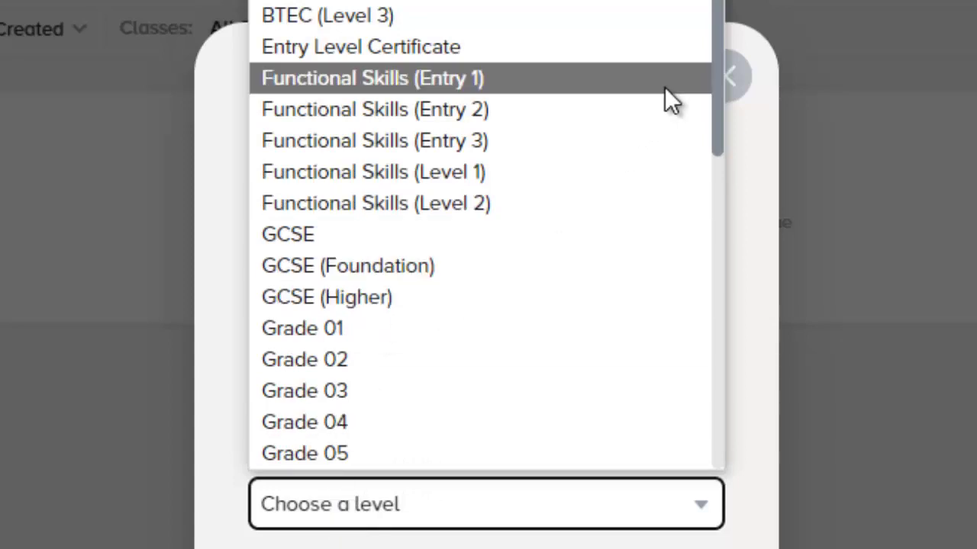
left_click_drag(717, 141, 709, 257)
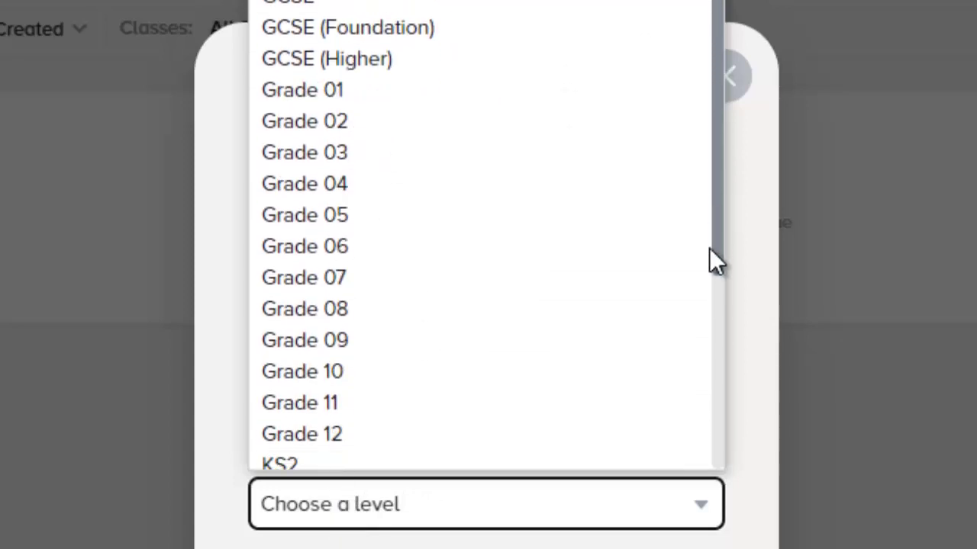
left_click(412, 309)
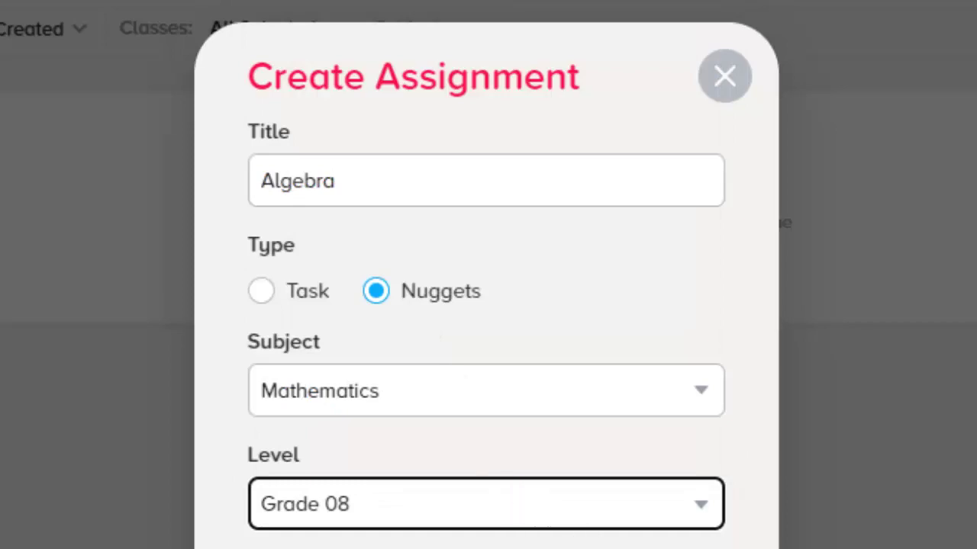
Create the Algebra assignment and bring up the Add Nuggets picker
left_click(580, 500)
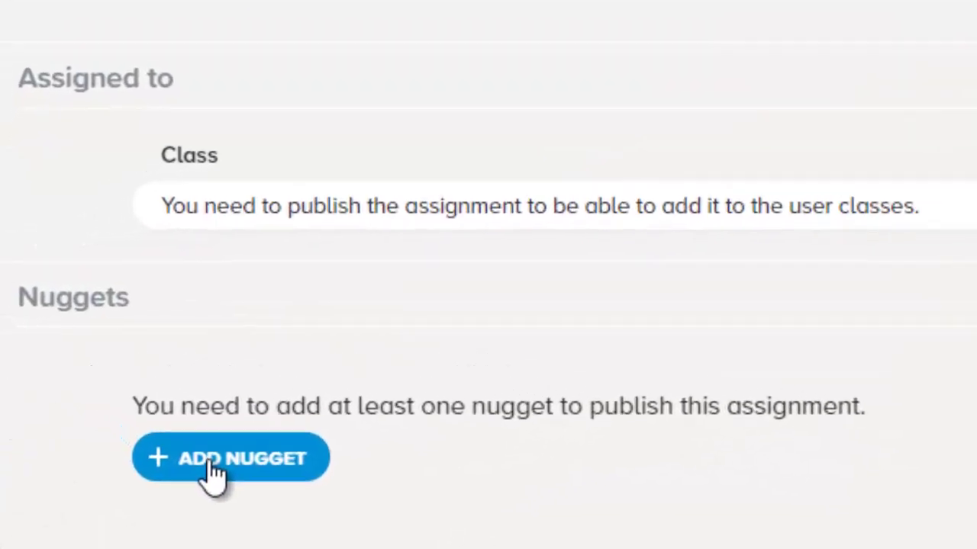
left_click(214, 463)
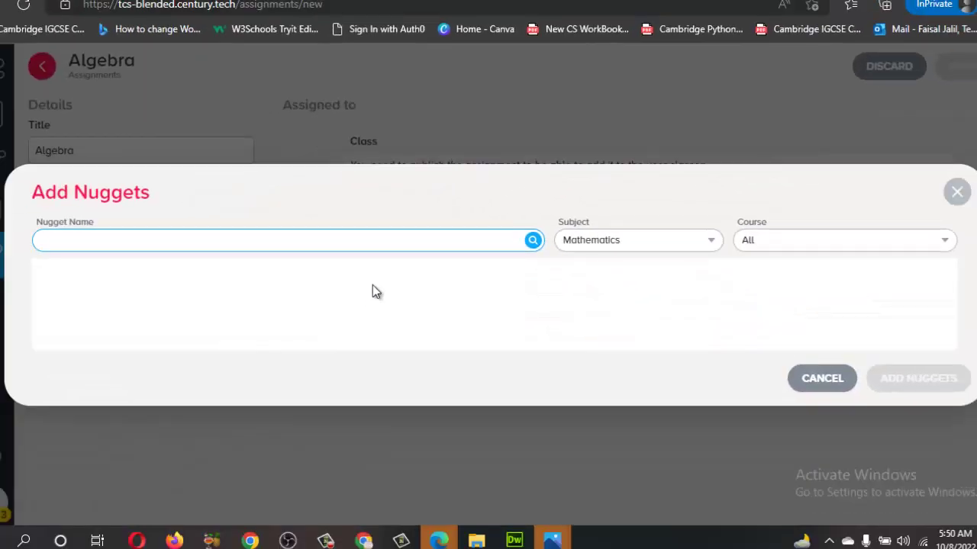
Set the nugget search course filter to Mathematics: Class 7-11
left_click(625, 246)
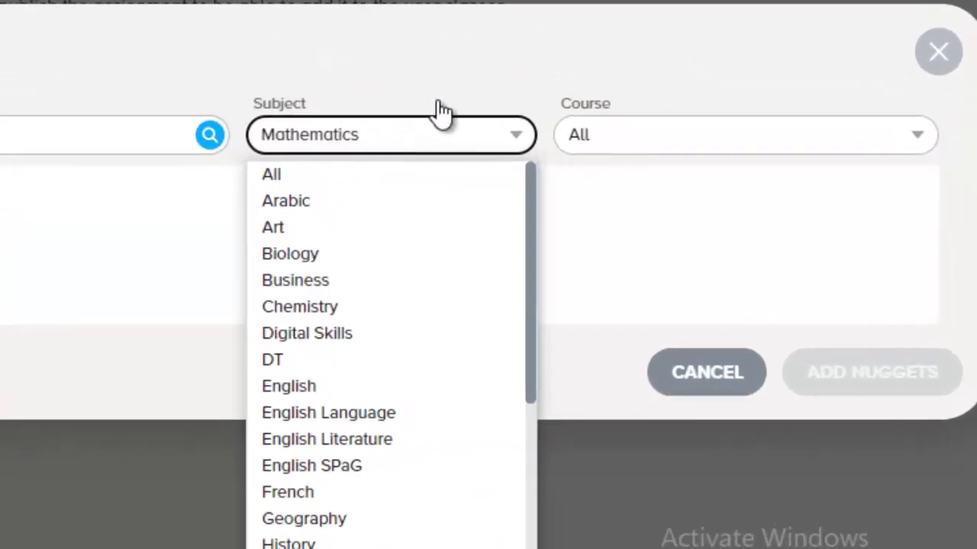
left_click(641, 145)
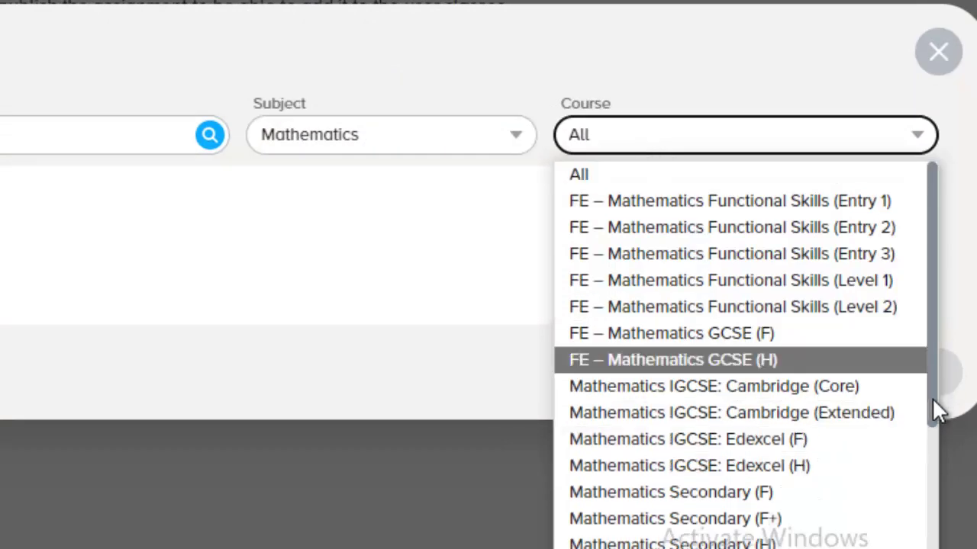
left_click_drag(933, 401, 941, 519)
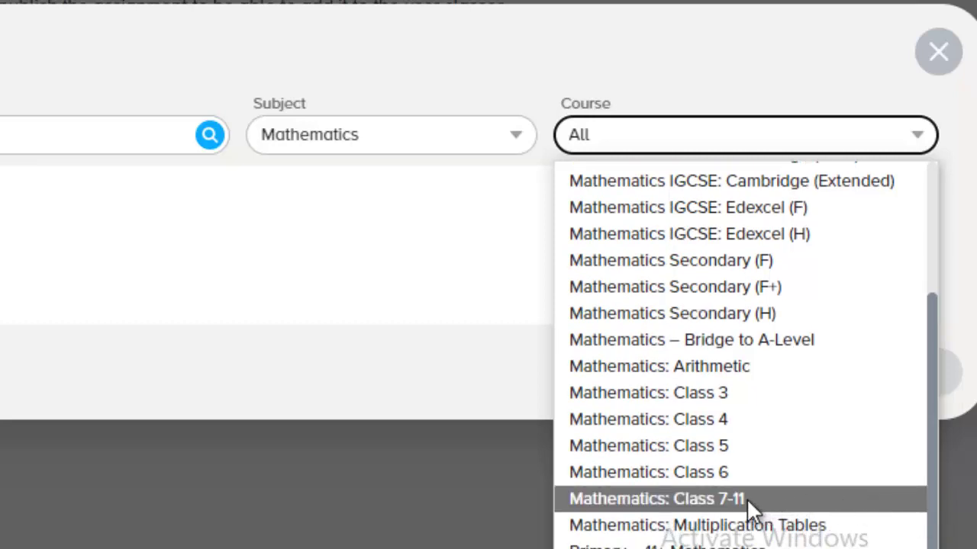
left_click(747, 498)
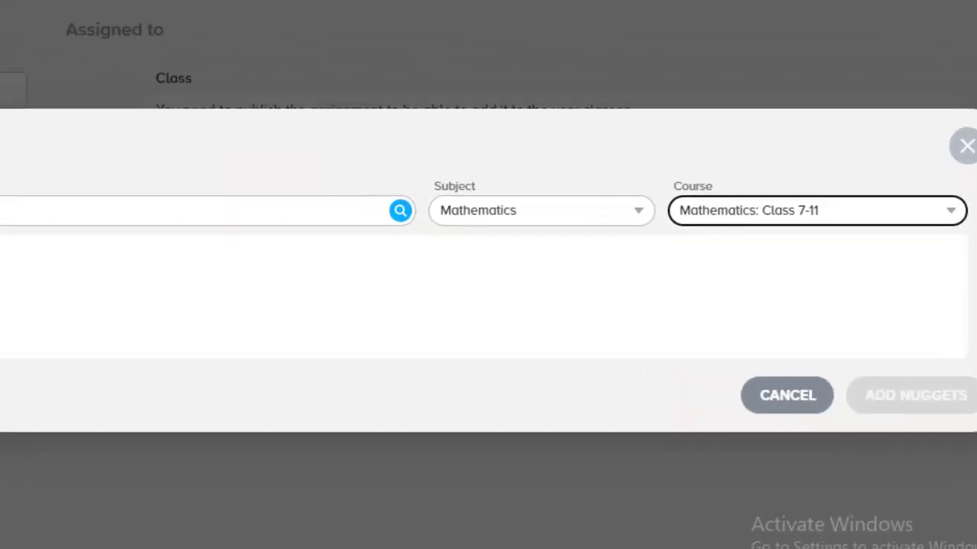
left_click(128, 273)
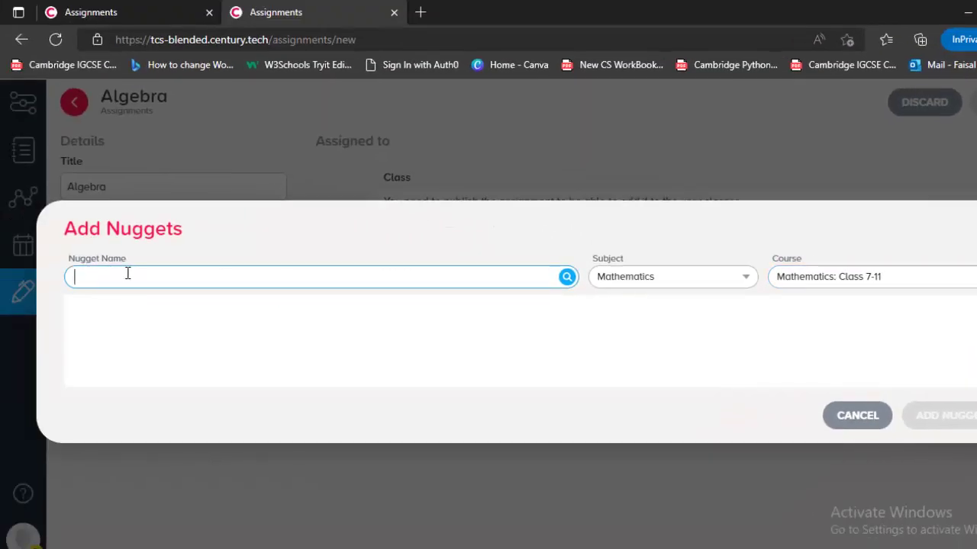
Search nuggets for 'Algebra' and browse the Algebraic Fractions results
type("[PM")
key("BackSpace")
key("BackSpace")
key("BackSpace")
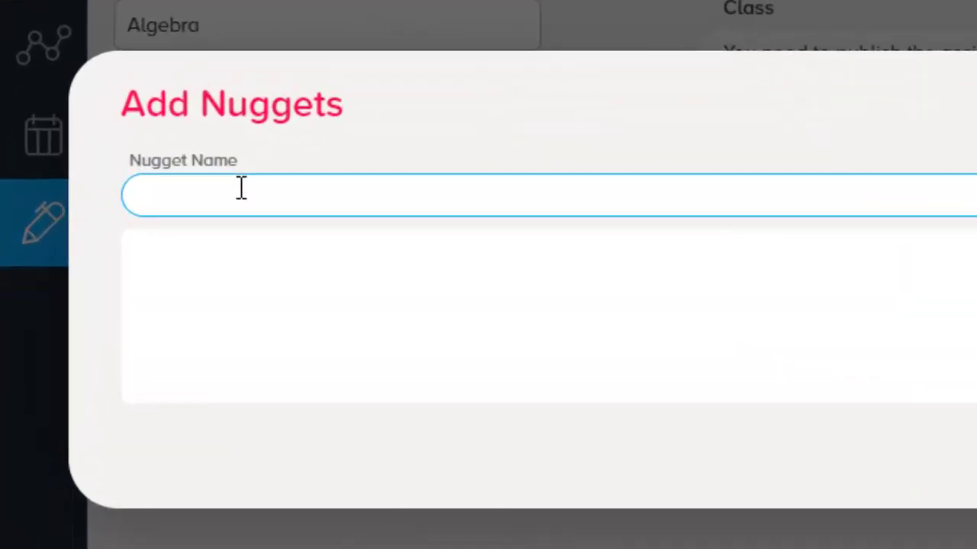
type("Algebra")
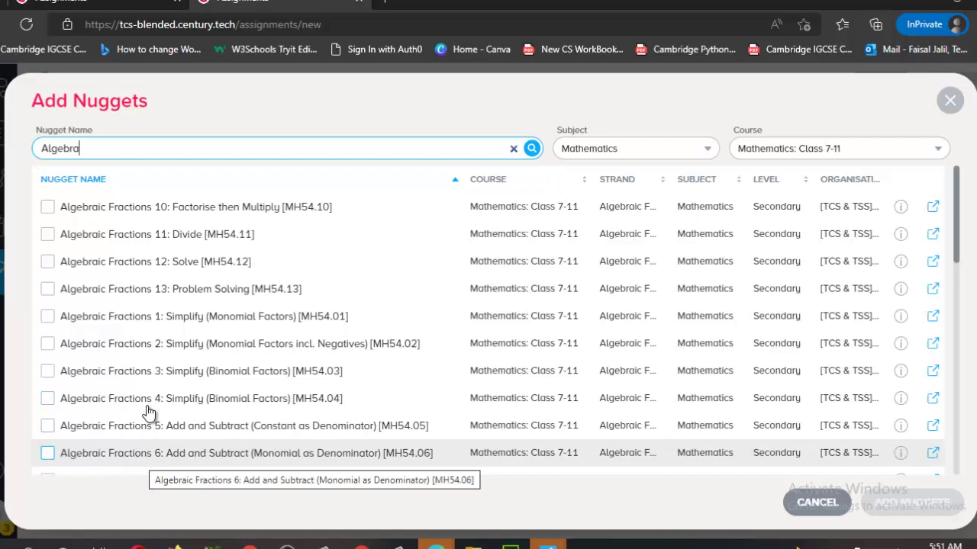
left_click_drag(960, 246, 959, 336)
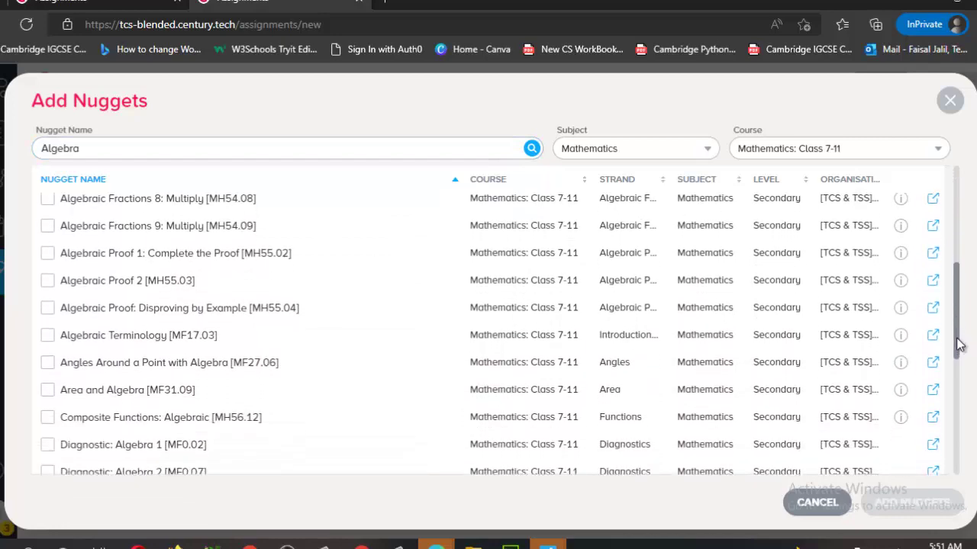
left_click_drag(959, 345, 959, 425)
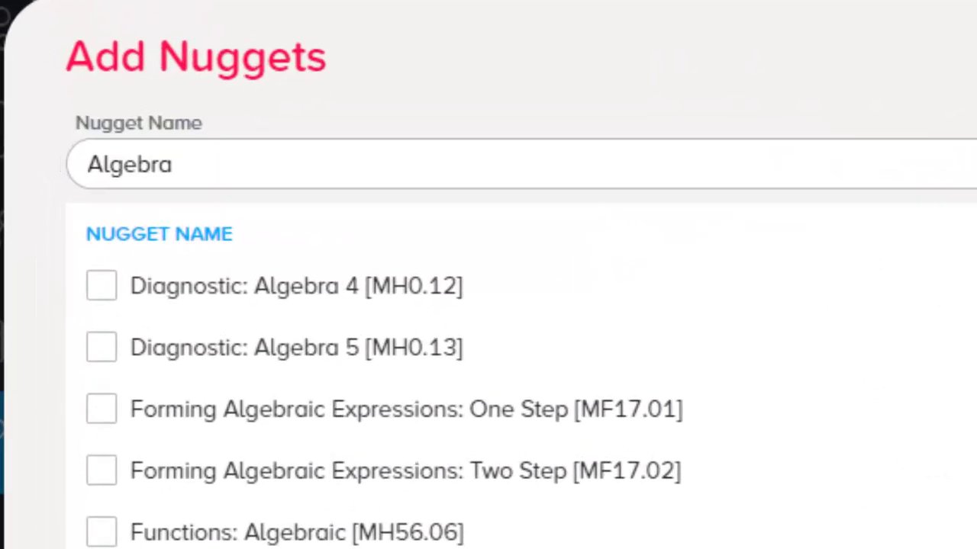
scroll(366, 397, "down", 1)
scroll(367, 397, "down", 1)
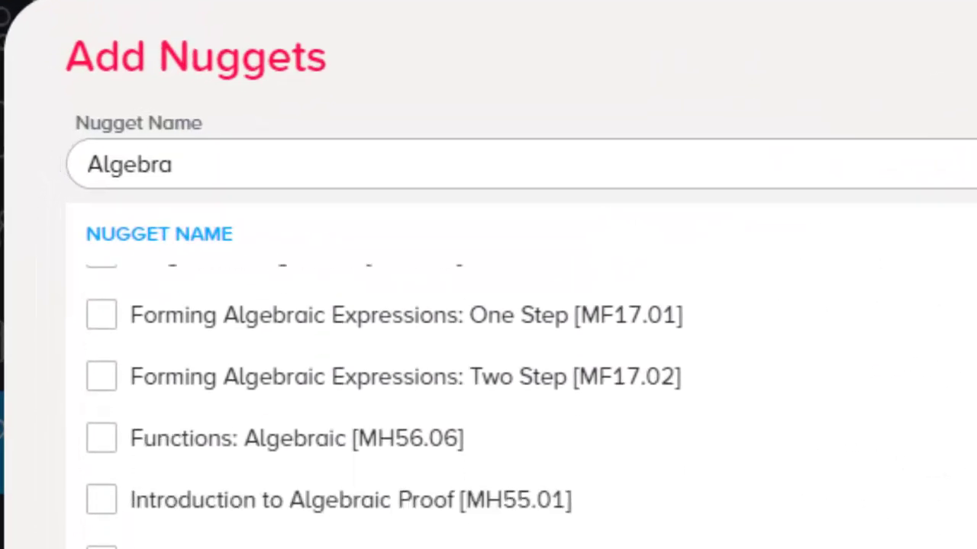
scroll(488, 404, "up", 5)
scroll(488, 404, "up", 5)
scroll(488, 405, "up", 2)
scroll(488, 404, "up", 2)
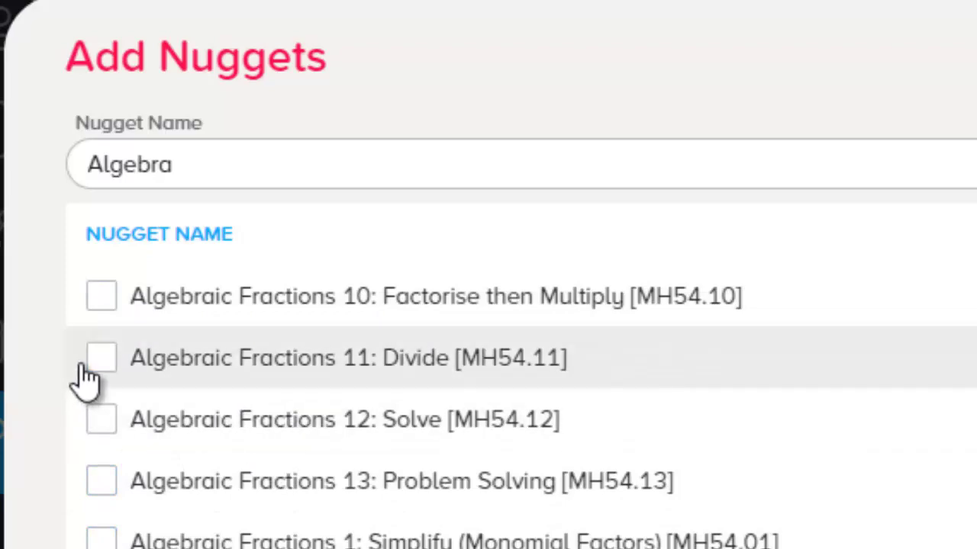
Add the Algebraic Fractions 10 nugget and publish the Algebra assignment
left_click(102, 301)
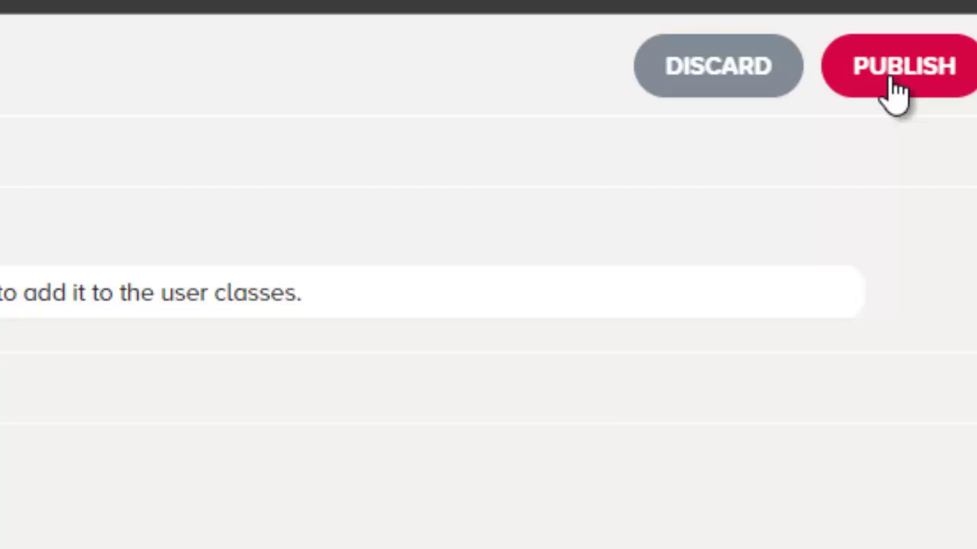
left_click(893, 79)
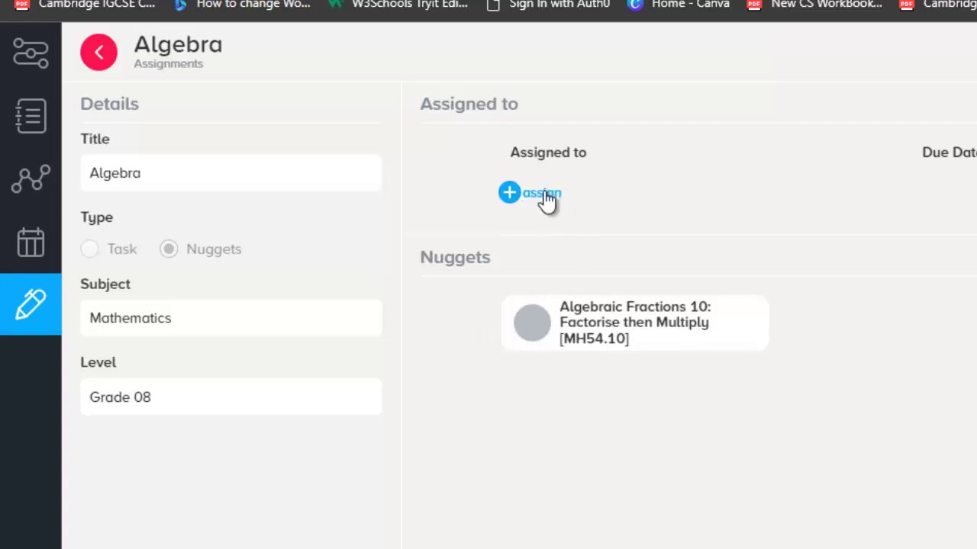
In the Assign dialog, briefly try Students, then tick class N009 Class 8-T [Science]
left_click(511, 193)
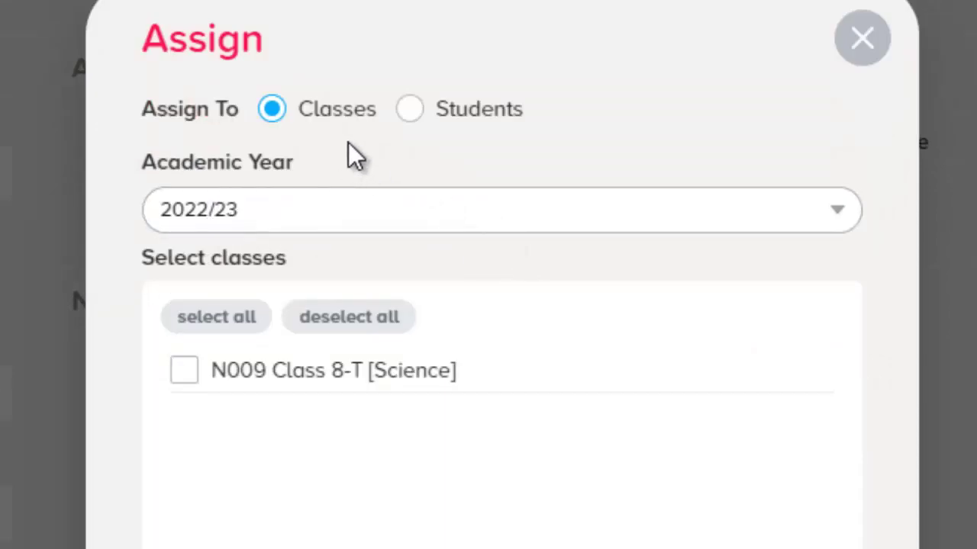
left_click(445, 120)
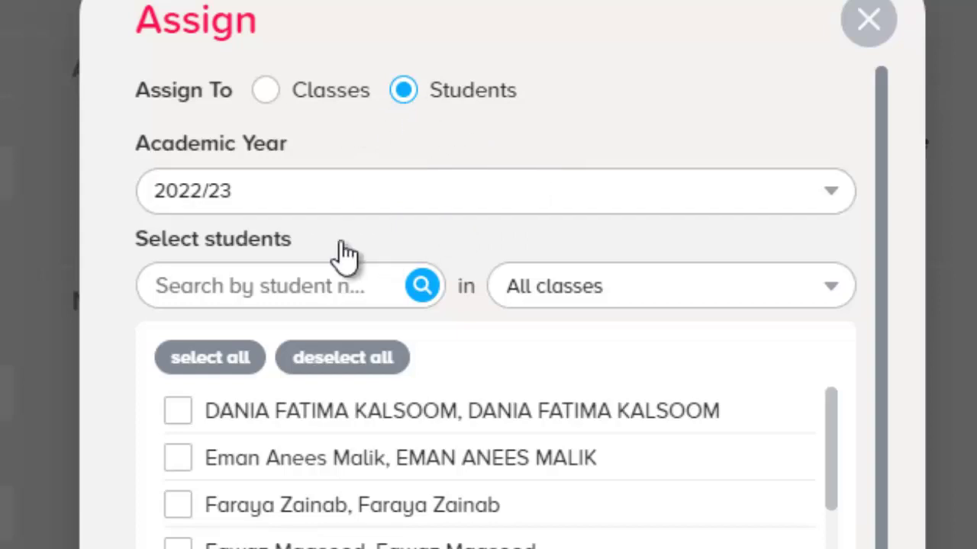
left_click(178, 546)
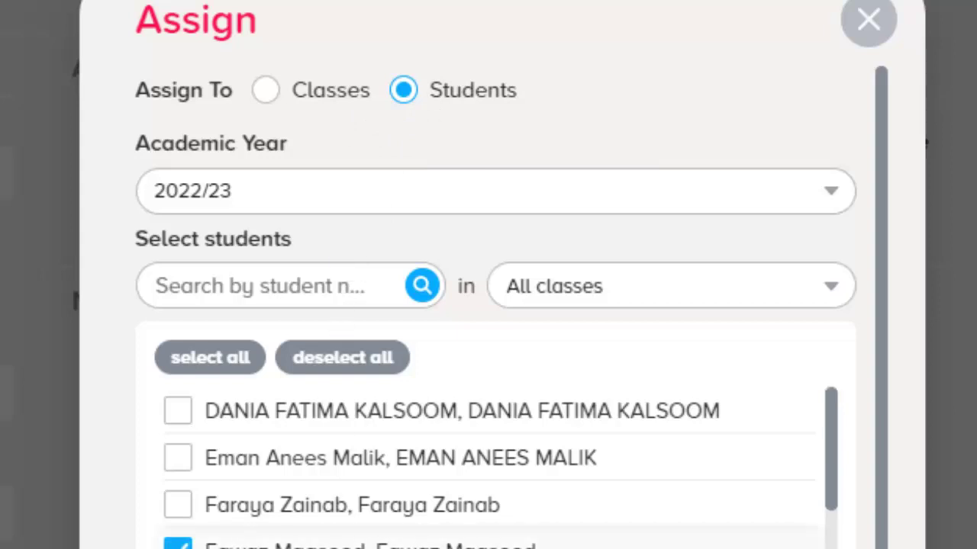
left_click(177, 547)
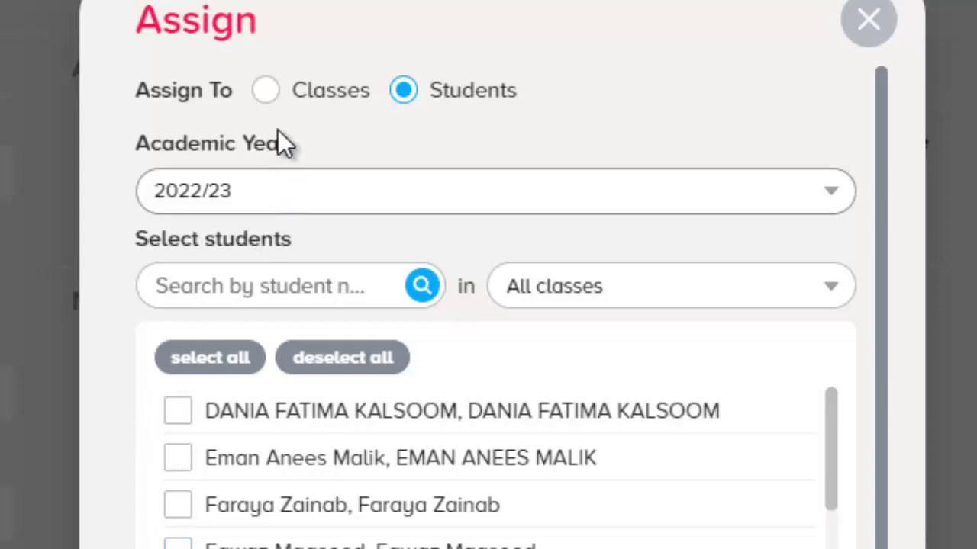
left_click(277, 90)
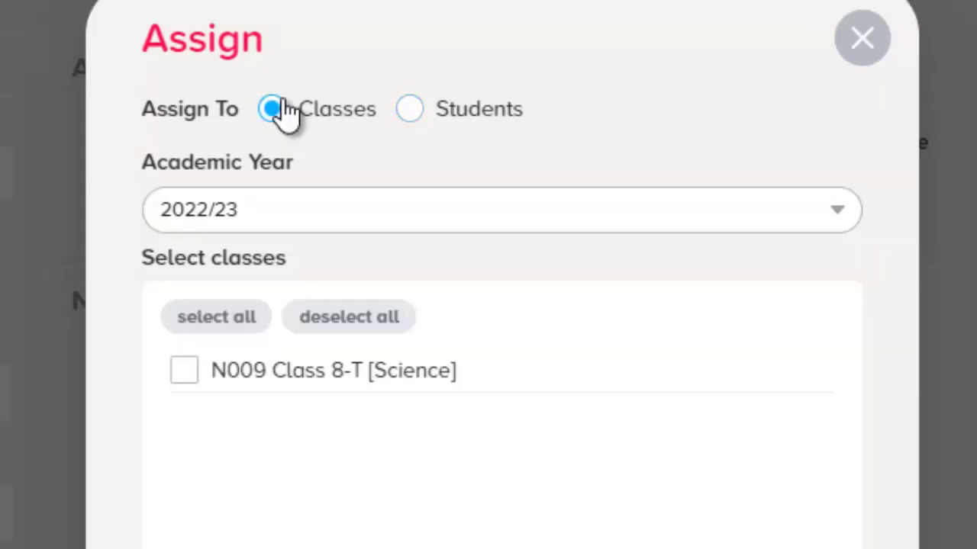
left_click(183, 388)
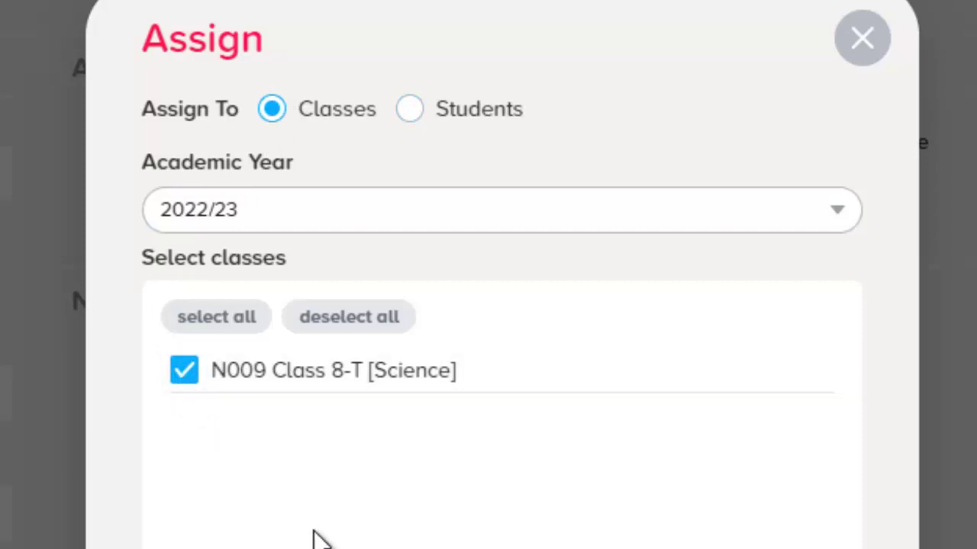
Pick 12 October 2022 from the calendar as the Due On date
left_click(359, 510)
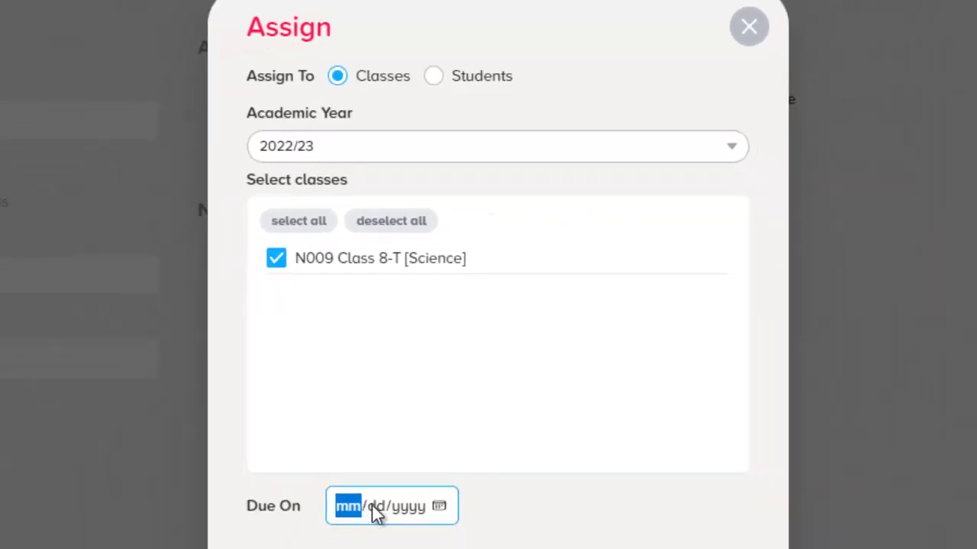
left_click(441, 507)
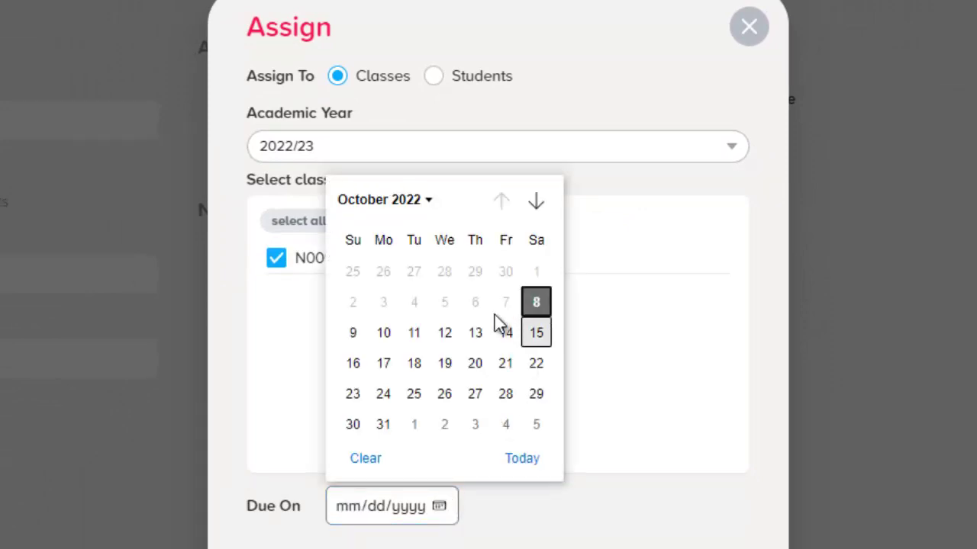
left_click(445, 349)
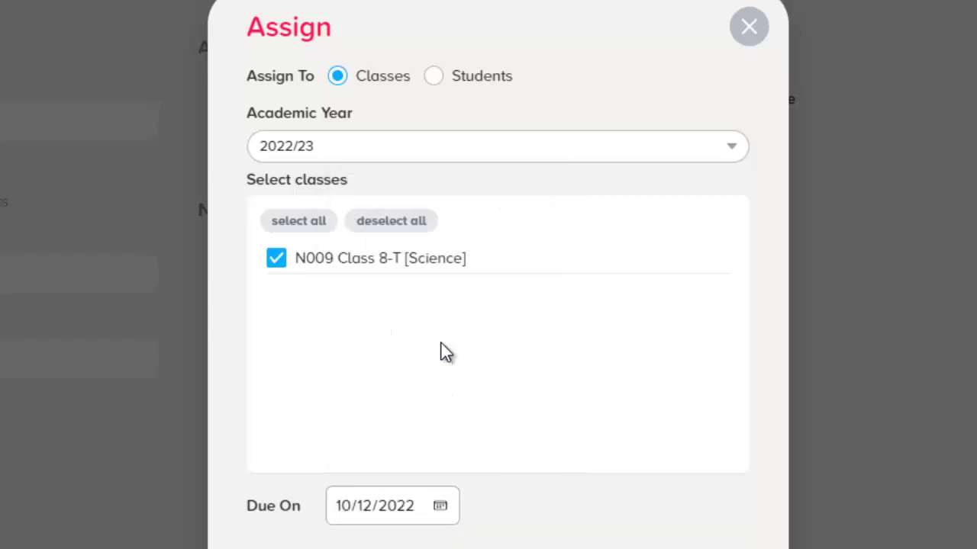